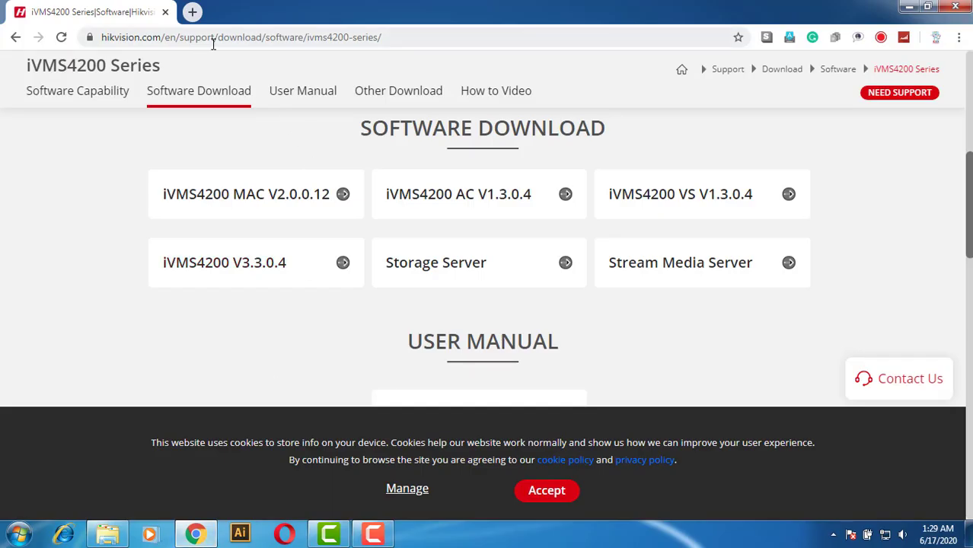
Step: Search Google from the address bar for 'IVMS 4200 client lite download'
click(213, 43)
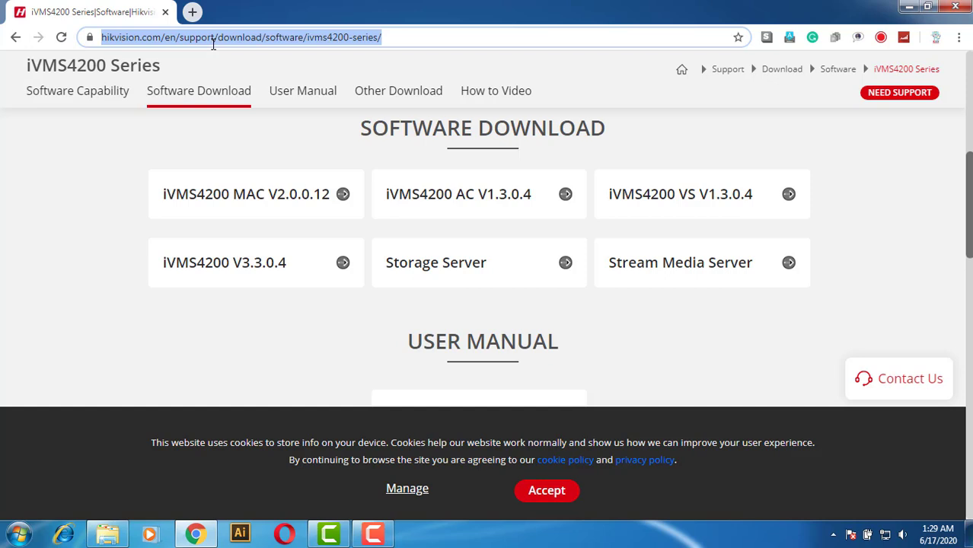
text(IVMS)
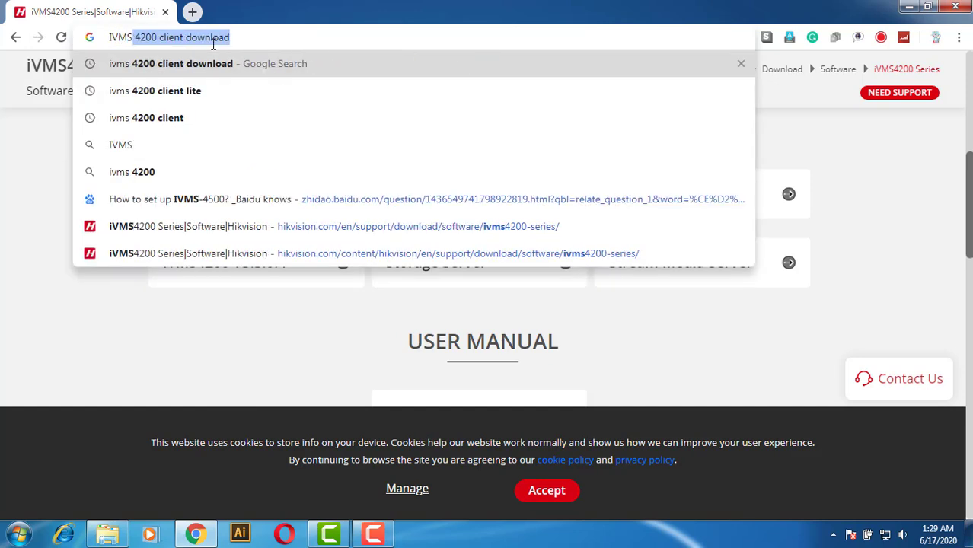
key(Right)
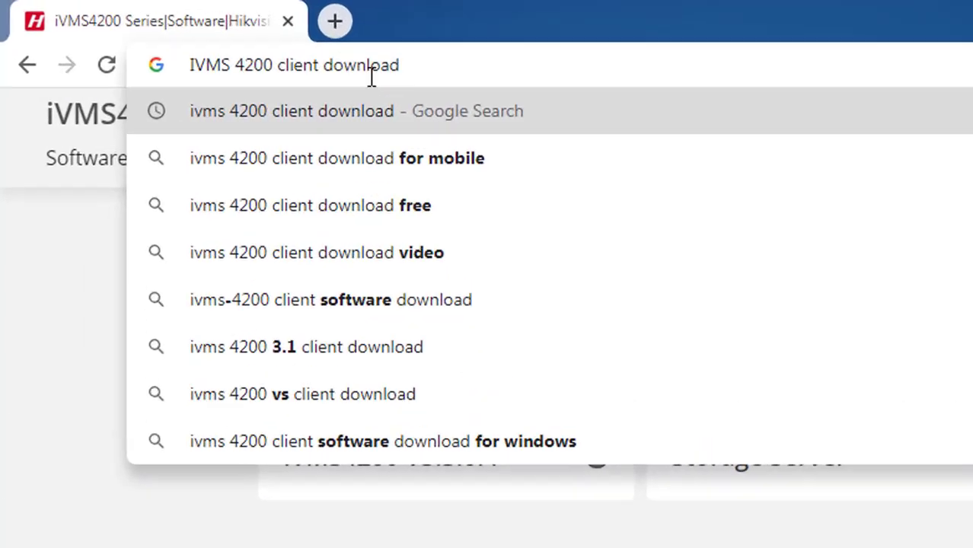
text(l )
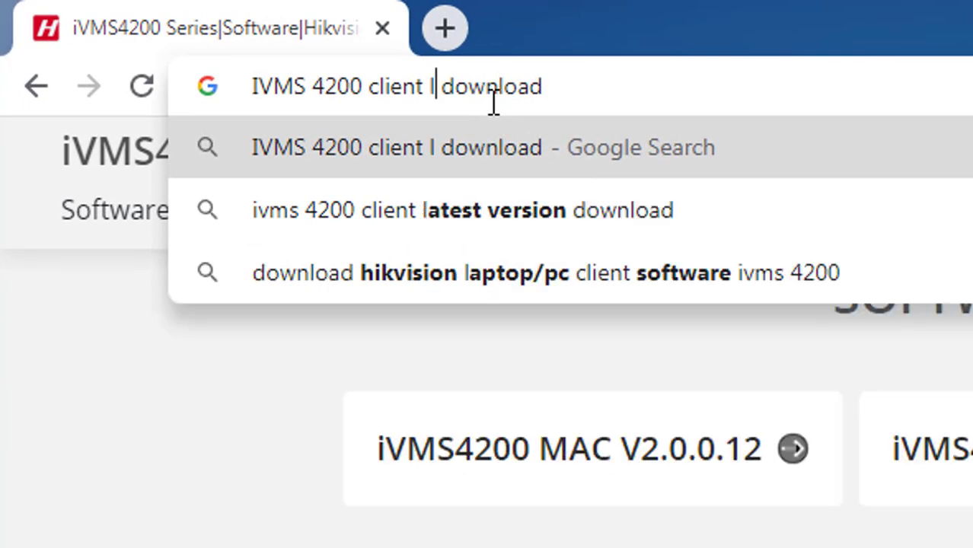
text(ight)
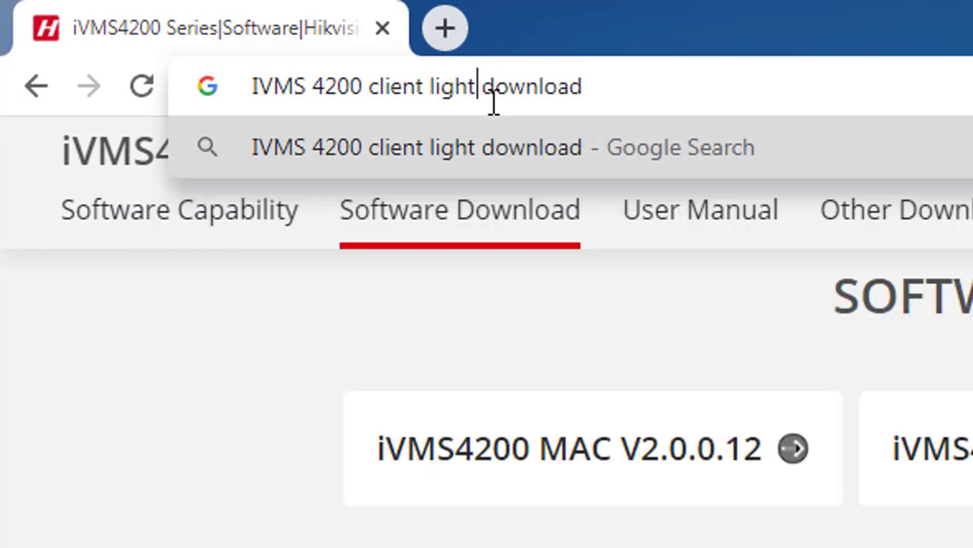
key(Return)
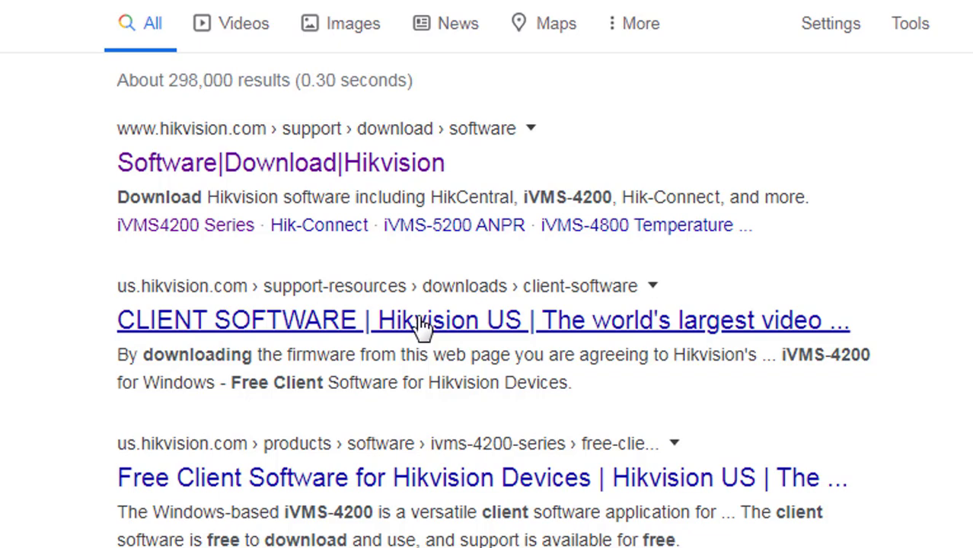
Step: Download iVMS-4200 Lite(v1.0.0.4).exe from the Hikvision V1.0.0.4 page and keep it despite the warning
click(453, 516)
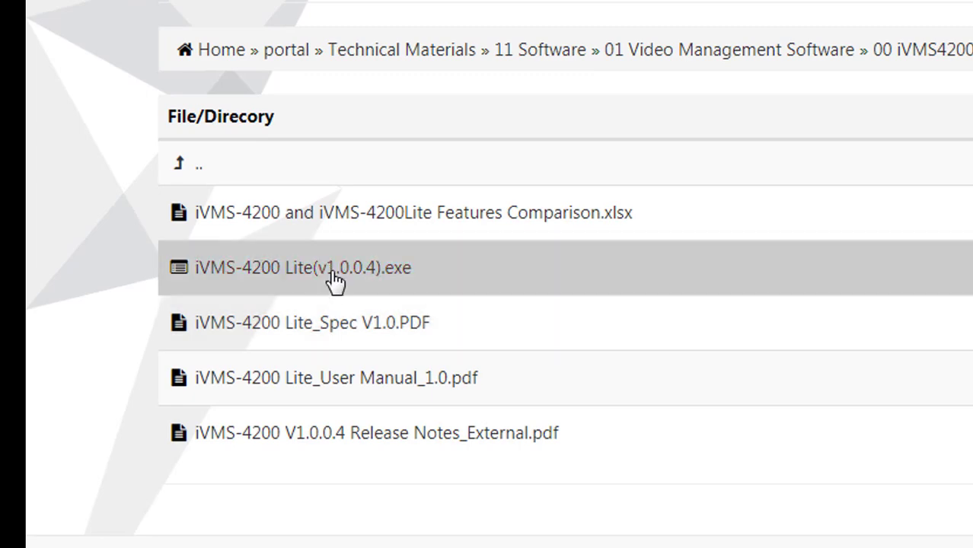
click(336, 280)
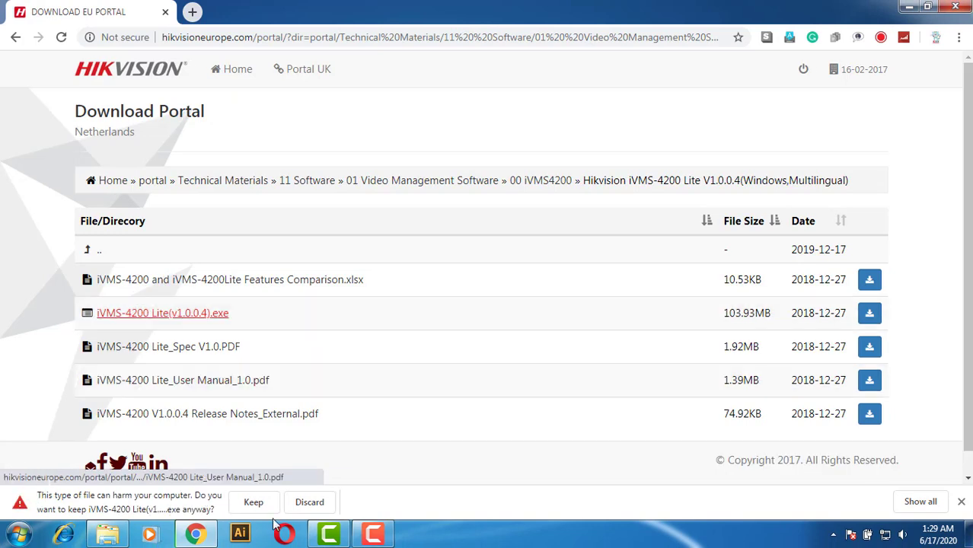
click(266, 509)
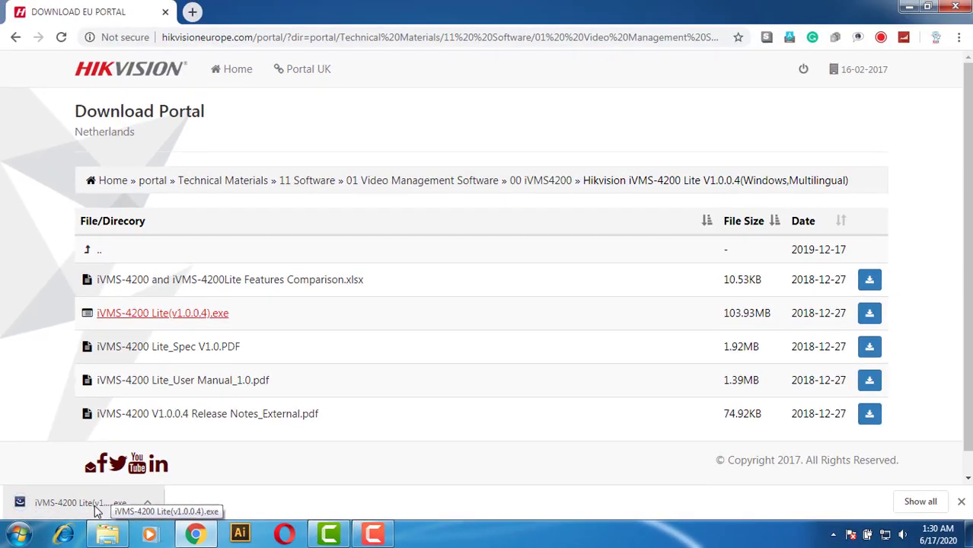
Step: Run the installer, accept the license, and install the Client feature with the desktop shortcut
click(94, 505)
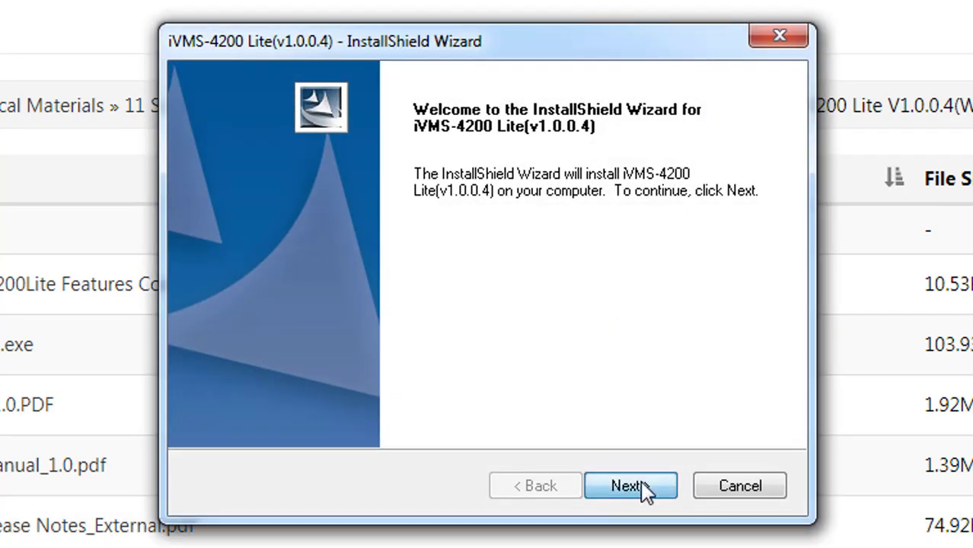
click(642, 489)
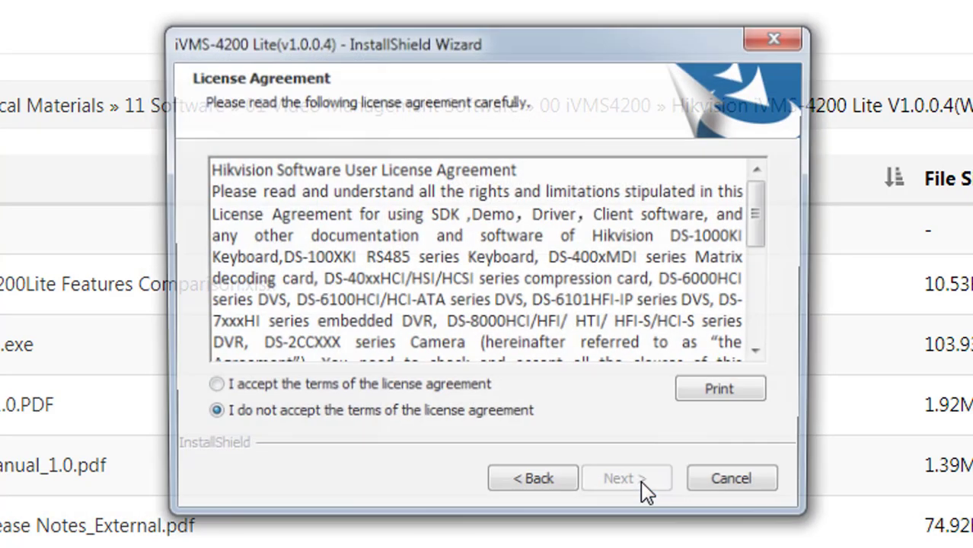
click(362, 385)
click(626, 480)
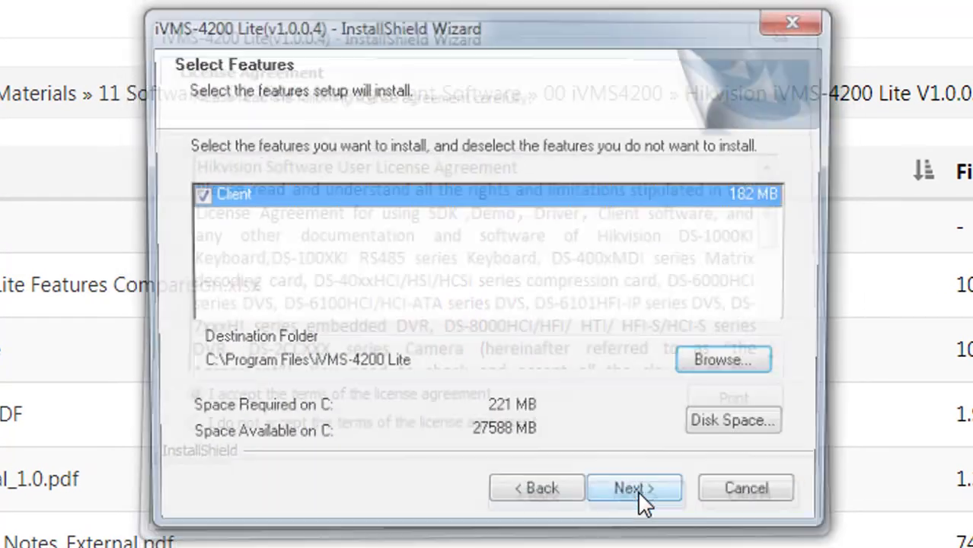
click(638, 491)
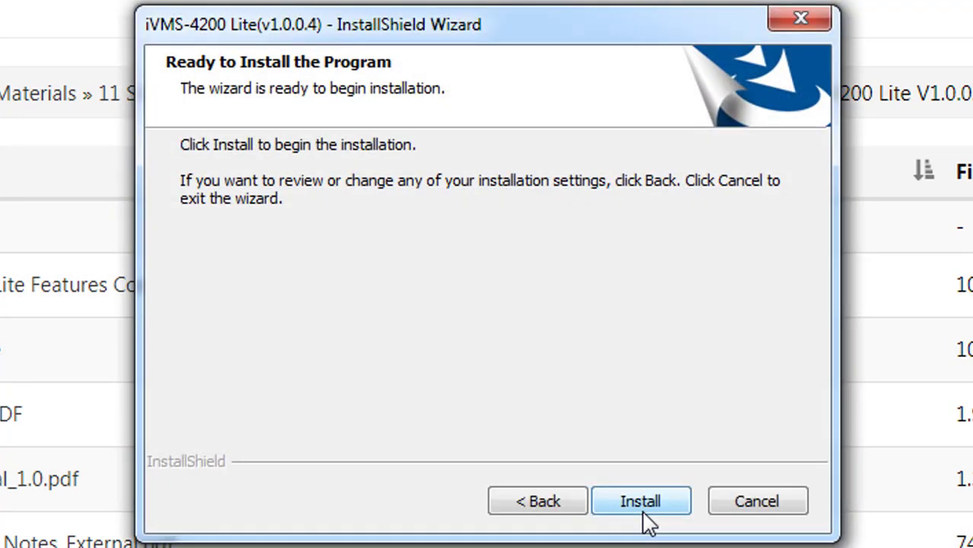
click(642, 503)
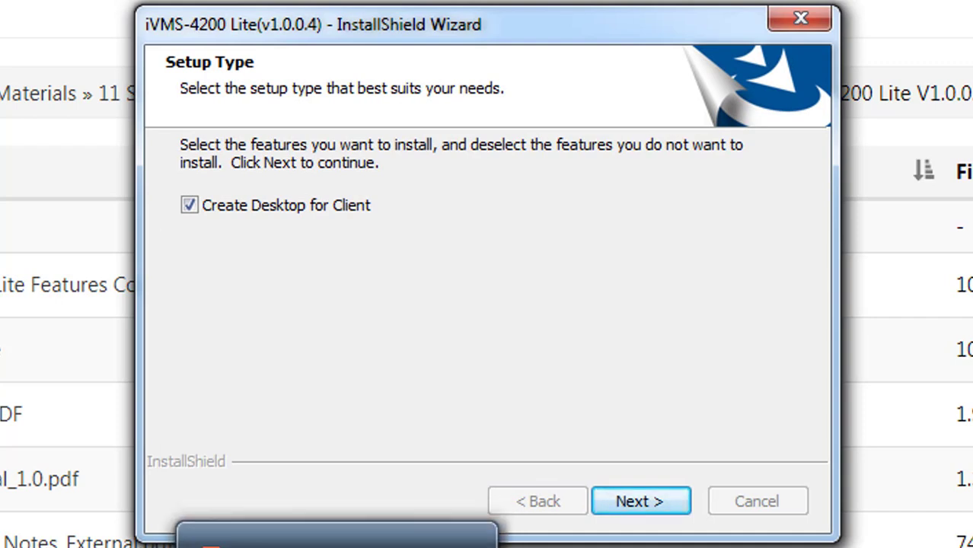
click(654, 512)
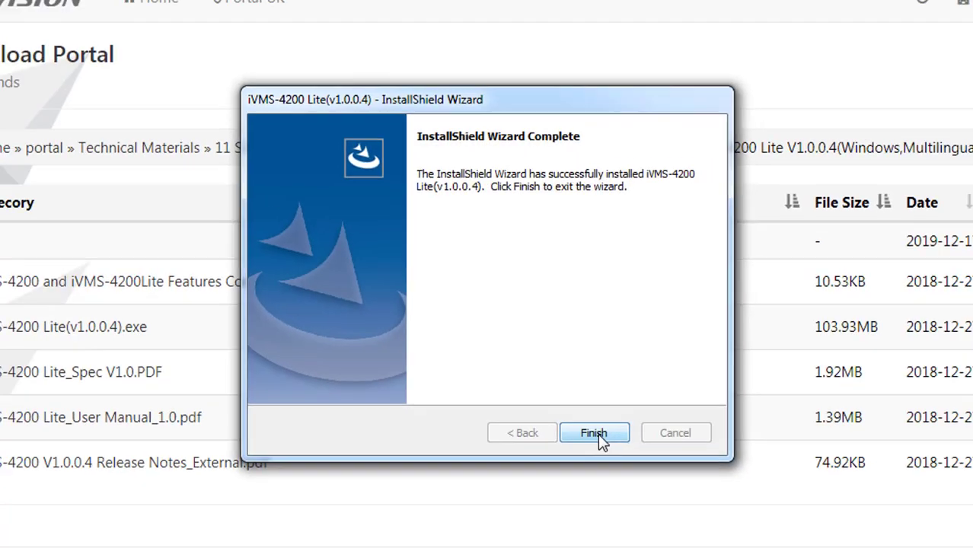
Step: Close the installer, enter and confirm a new login password, enable Auto-login, and log in
click(566, 392)
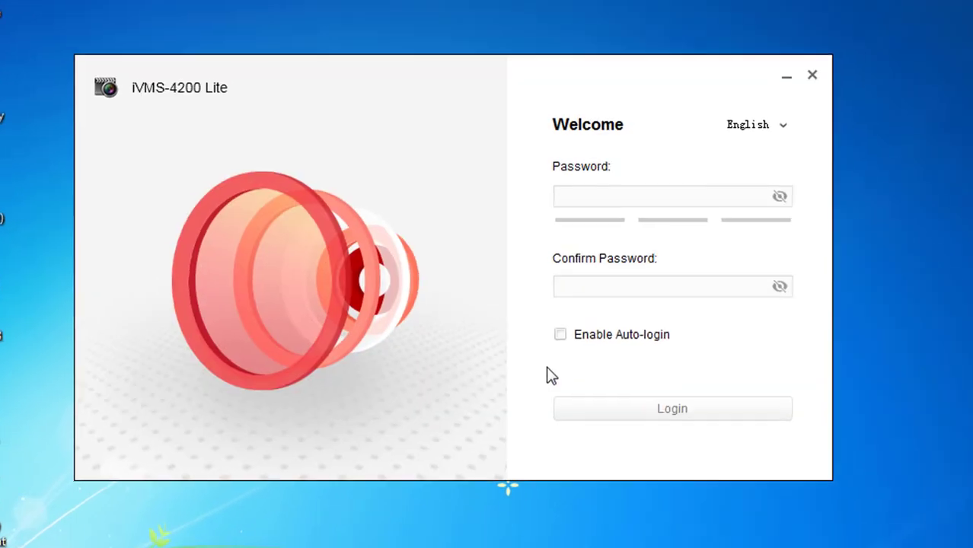
click(566, 297)
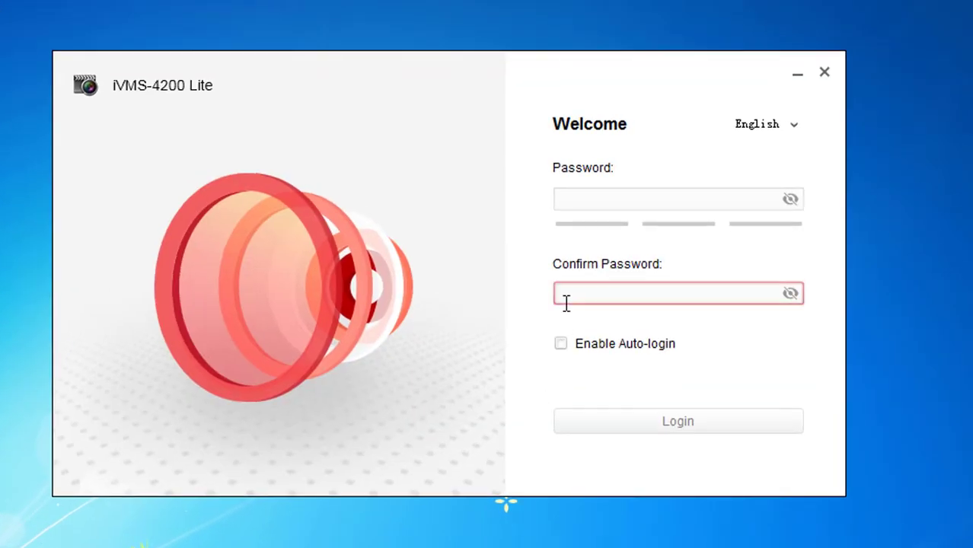
click(581, 205)
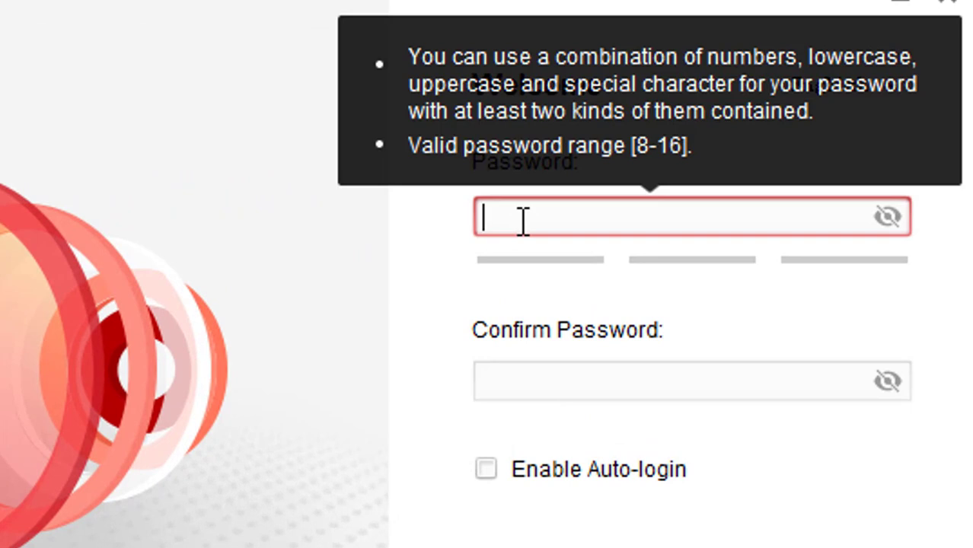
text(a)
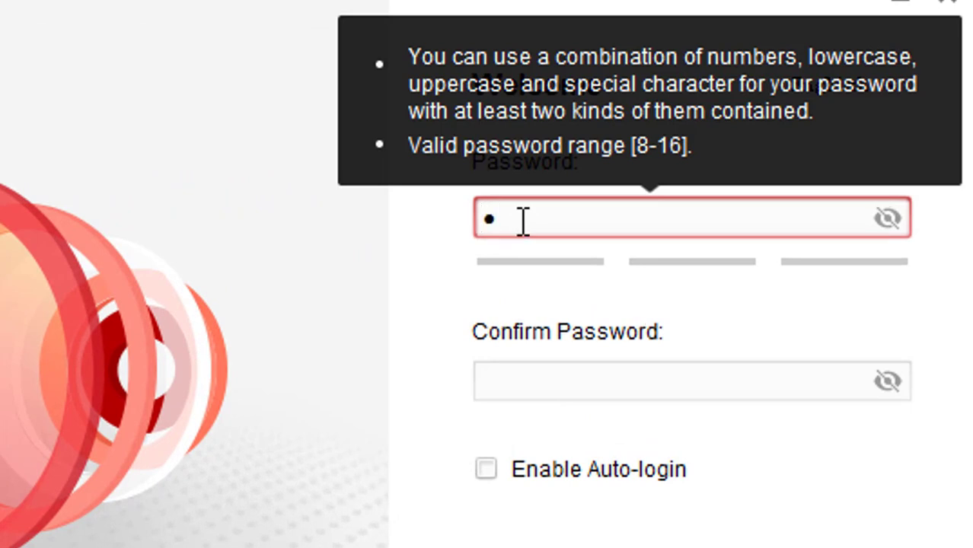
text(bc)
key(BackSpace)
key(BackSpace)
key(BackSpace)
text(ababc1234)
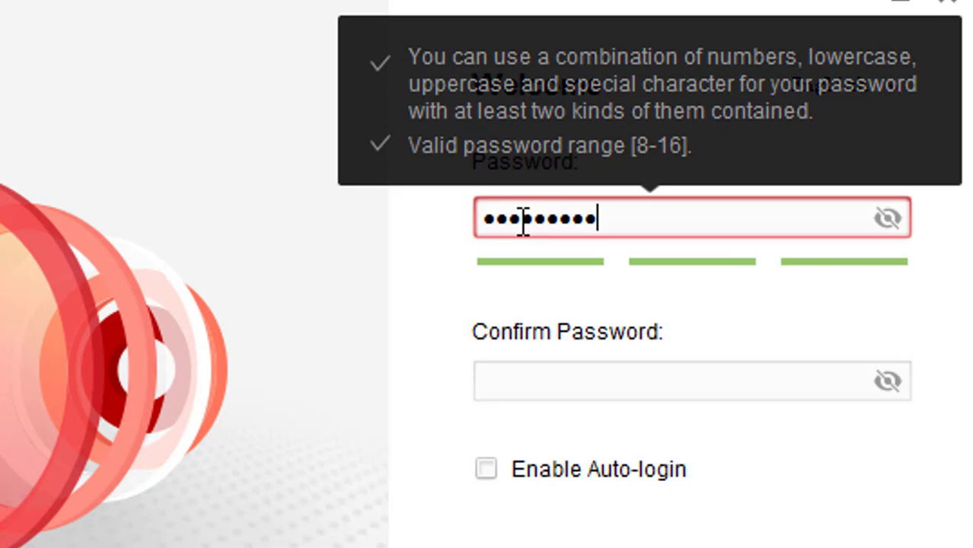
click(556, 373)
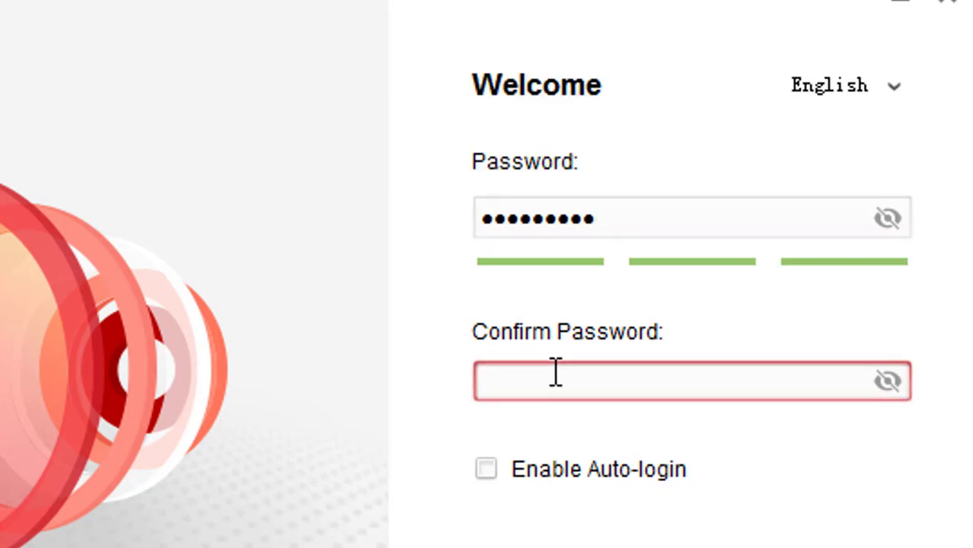
text(abc1234)
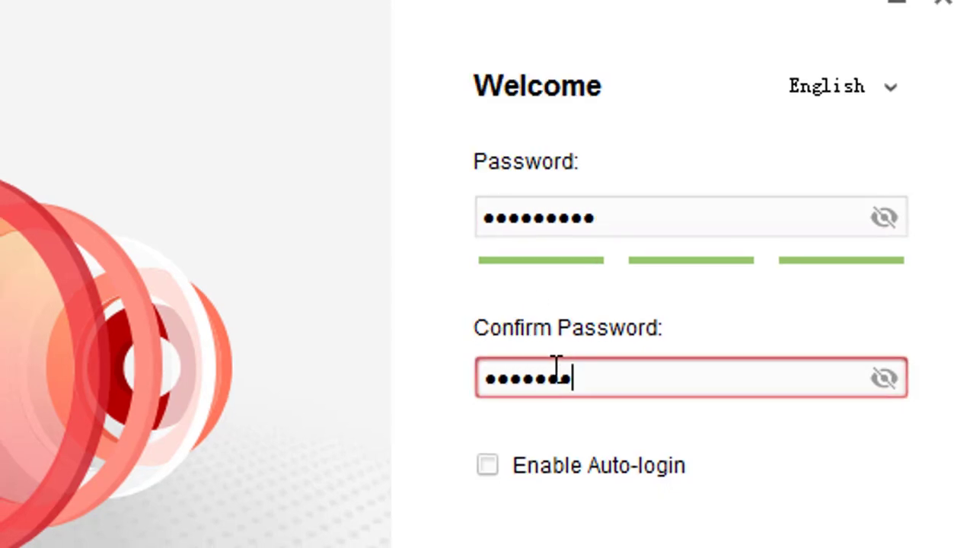
text(34)
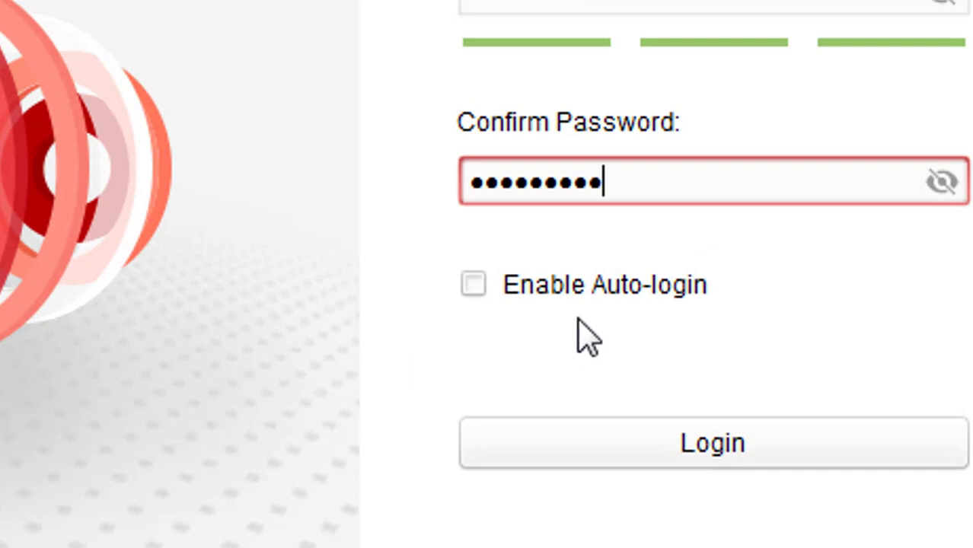
click(589, 467)
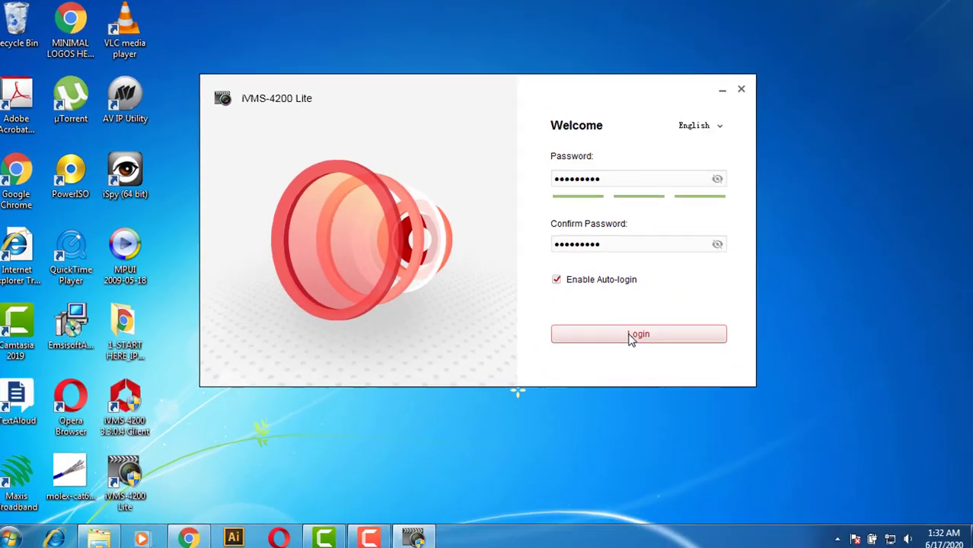
click(688, 454)
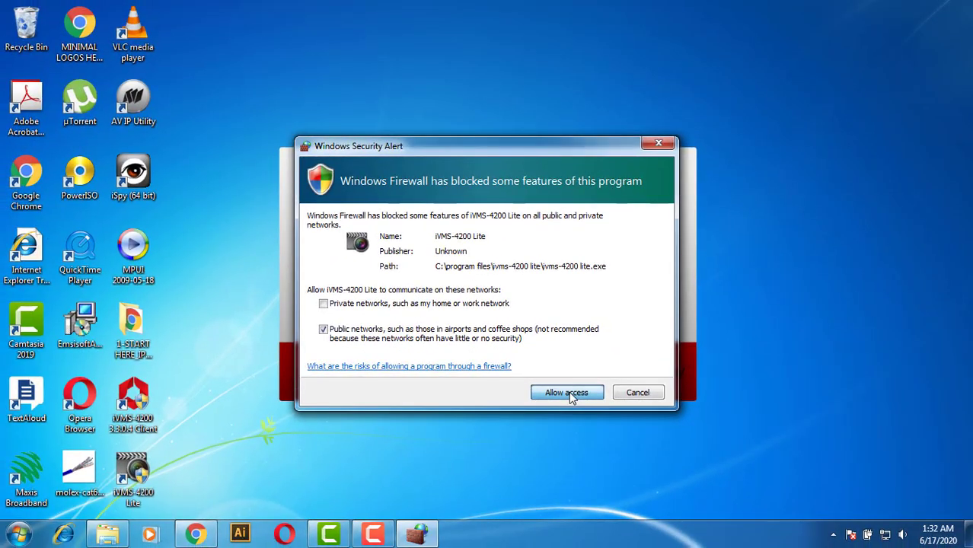
Step: Allow iVMS-4200 Lite through Windows Firewall and maximize its window
click(524, 499)
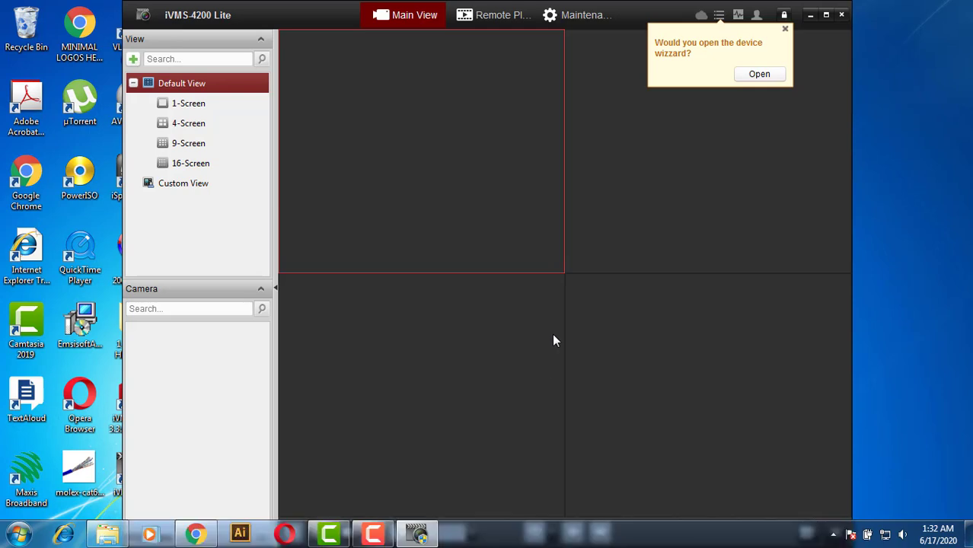
click(825, 16)
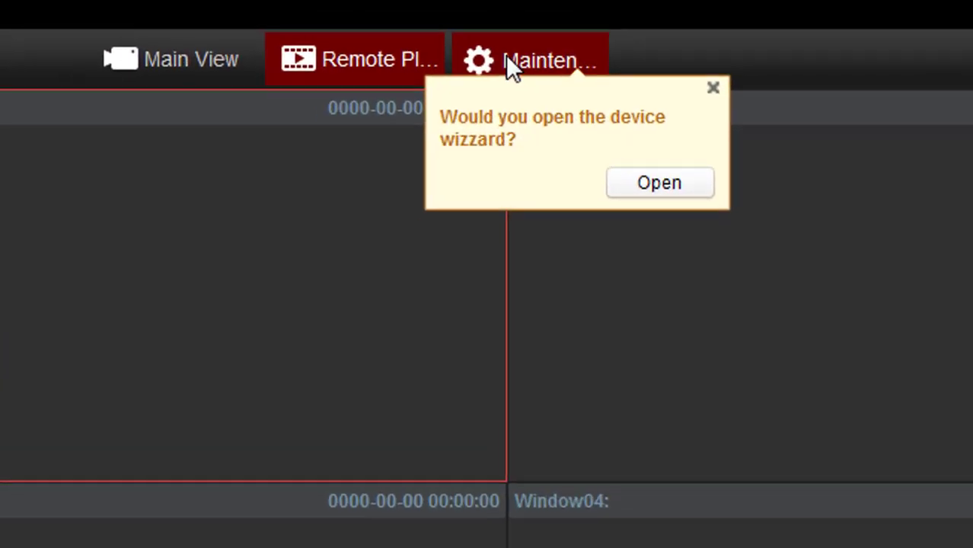
Step: Open Device Management and list online devices to find the DVR at 192.168.1.23
click(565, 16)
click(143, 51)
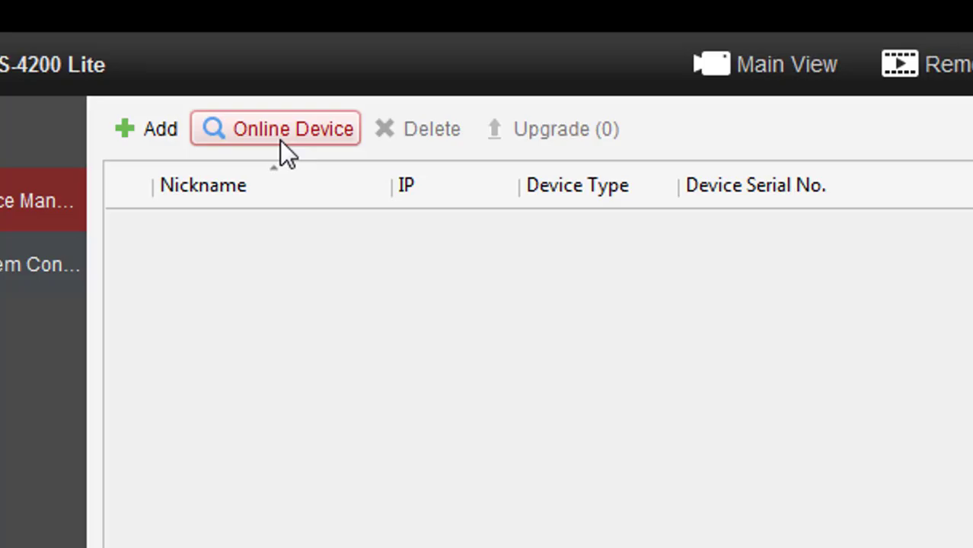
click(280, 140)
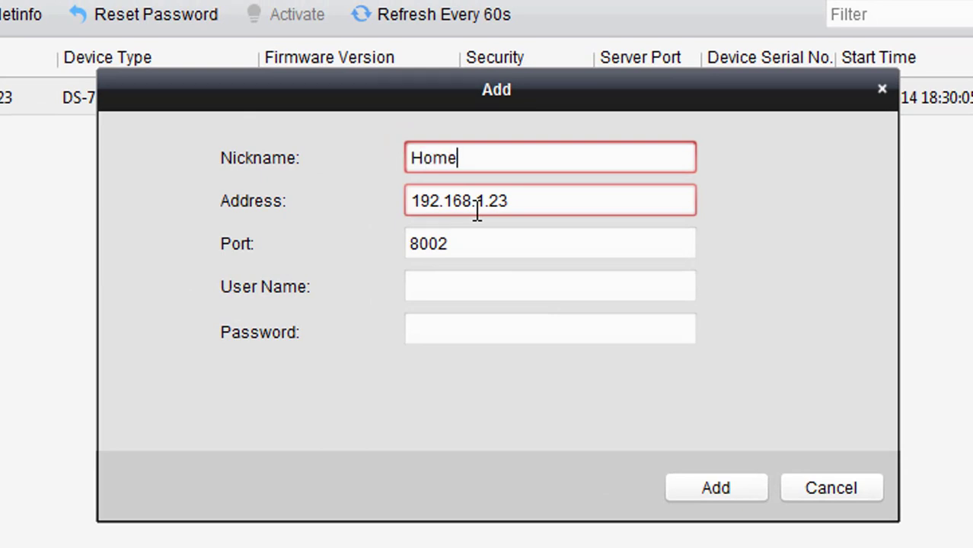
Step: Enter user name 'admin' and the DVR password, then add the Home recorder
click(443, 288)
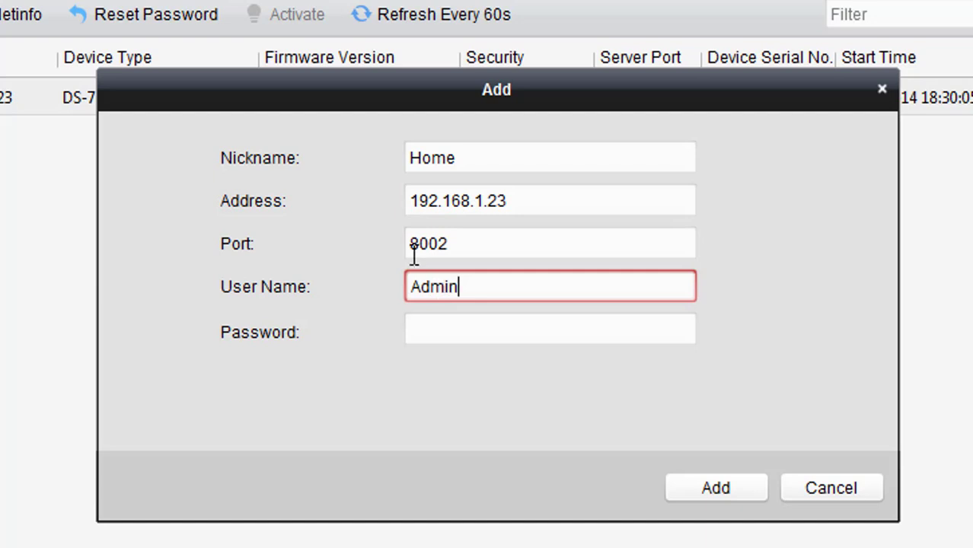
click(424, 289)
key(BackSpace)
text(a)
click(448, 328)
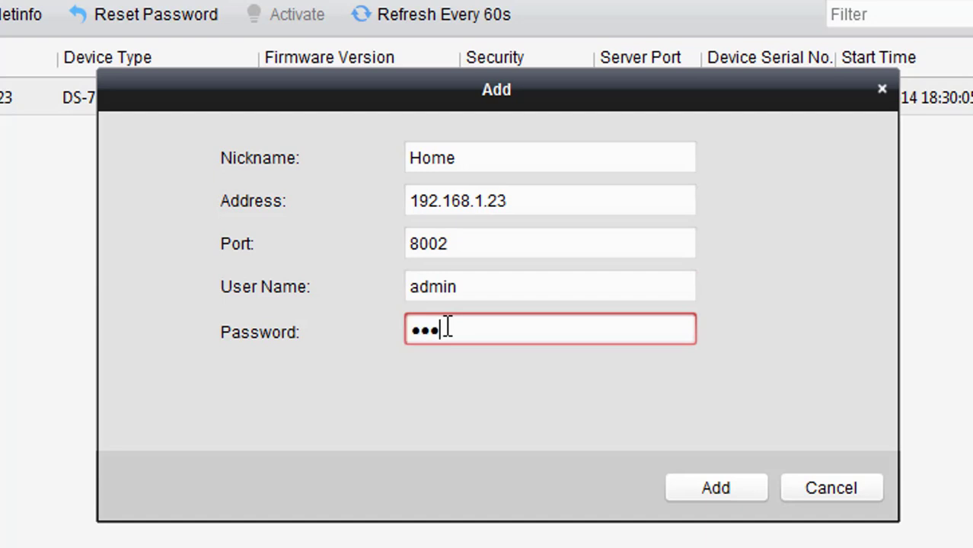
click(716, 488)
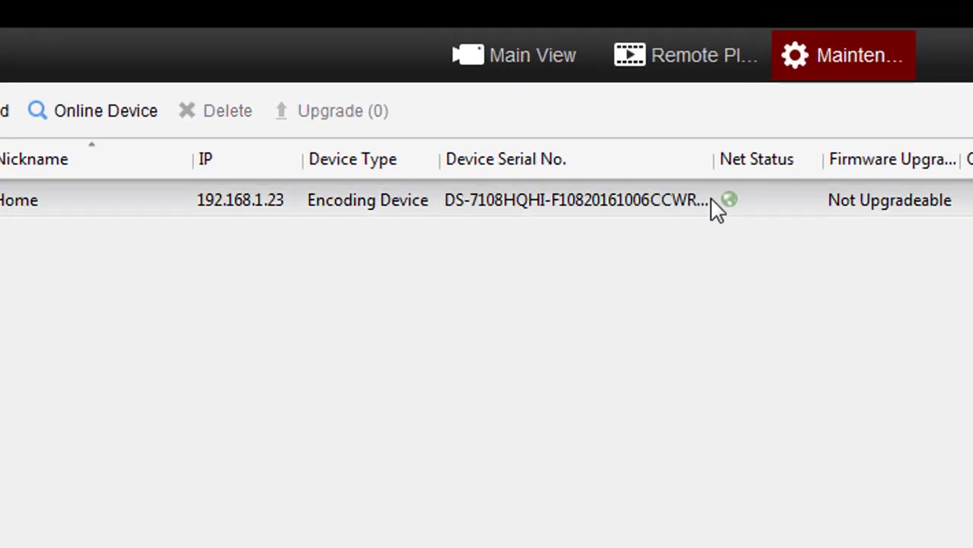
Step: Open the Home device's settings and close them without changes
click(731, 203)
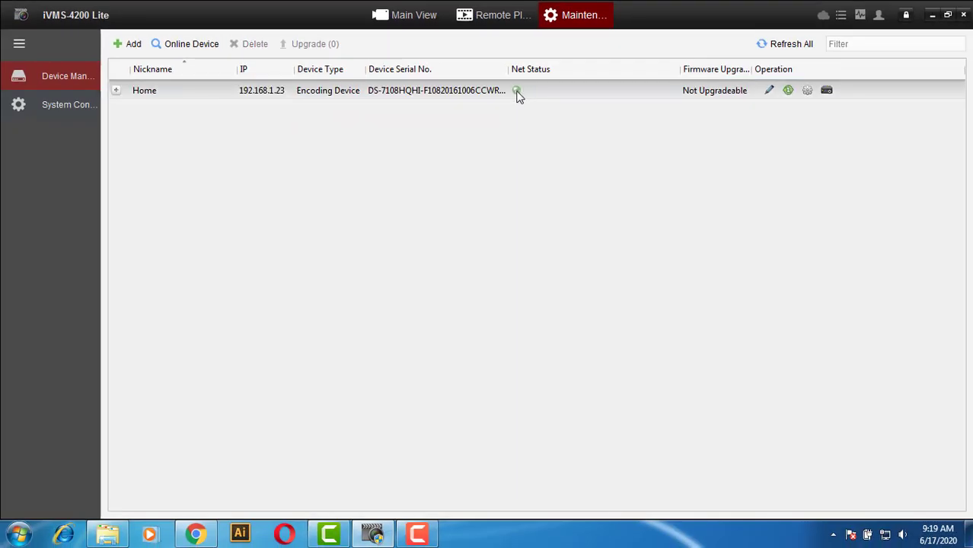
click(517, 92)
double_click(517, 91)
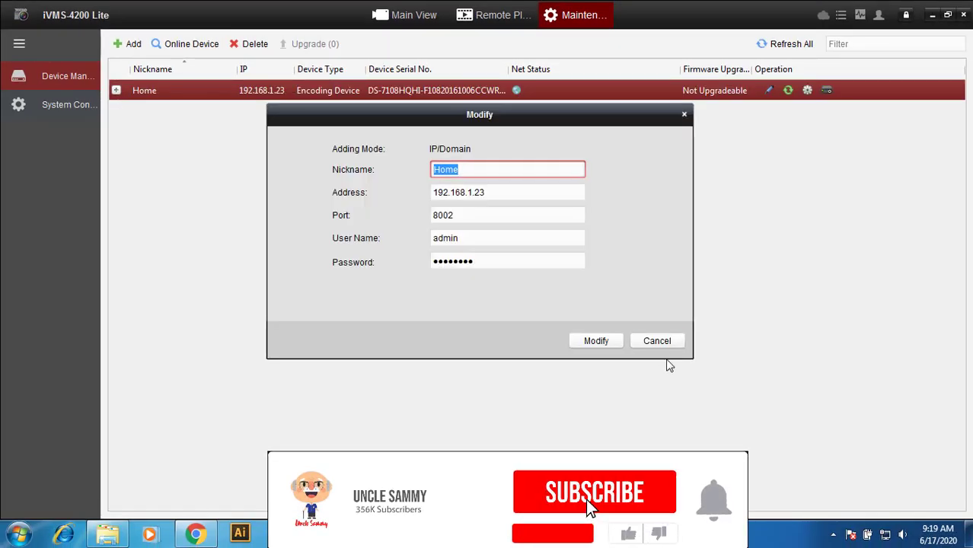
click(668, 343)
Step: Expand Home to list its eight camera channels and return to Main View
click(116, 90)
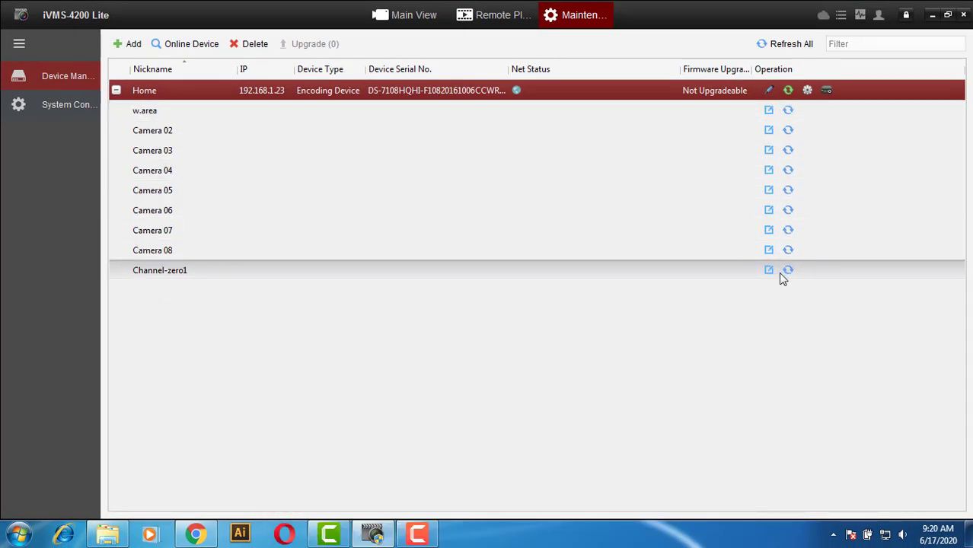
click(495, 14)
click(438, 19)
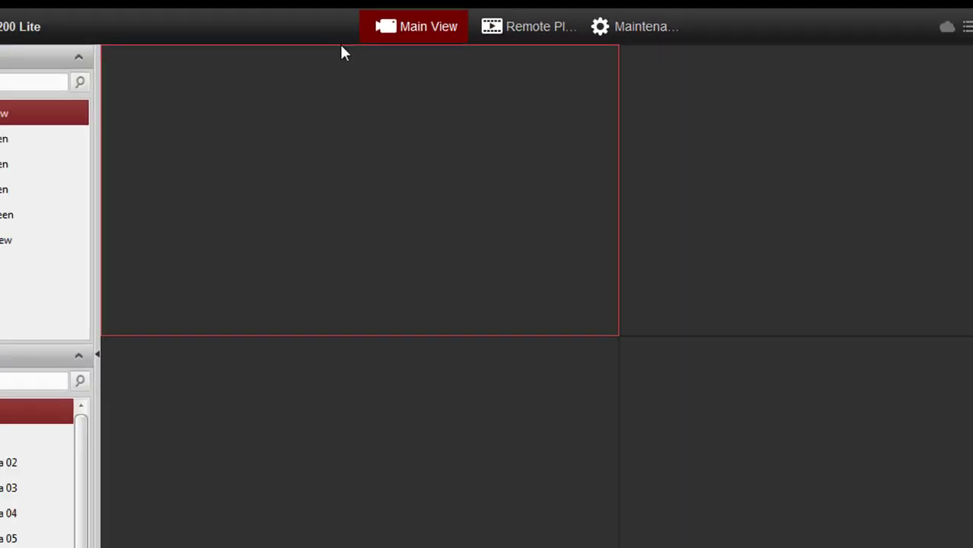